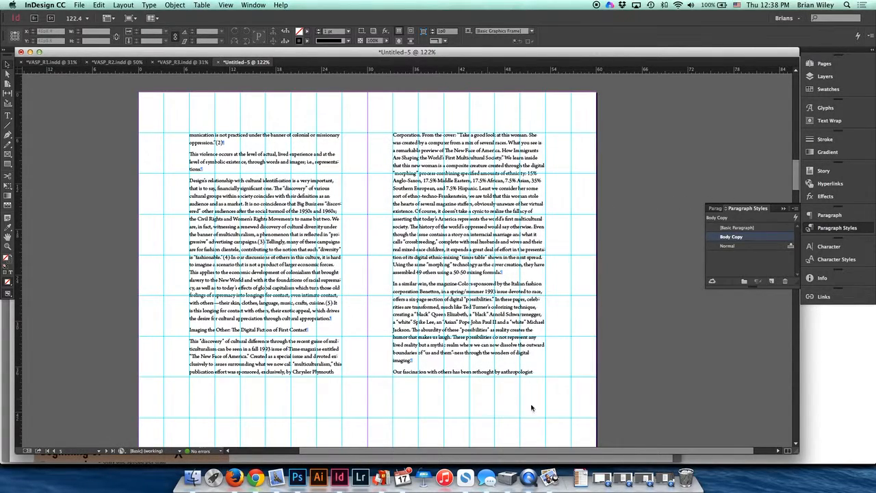
scroll(544, 414, down, 2)
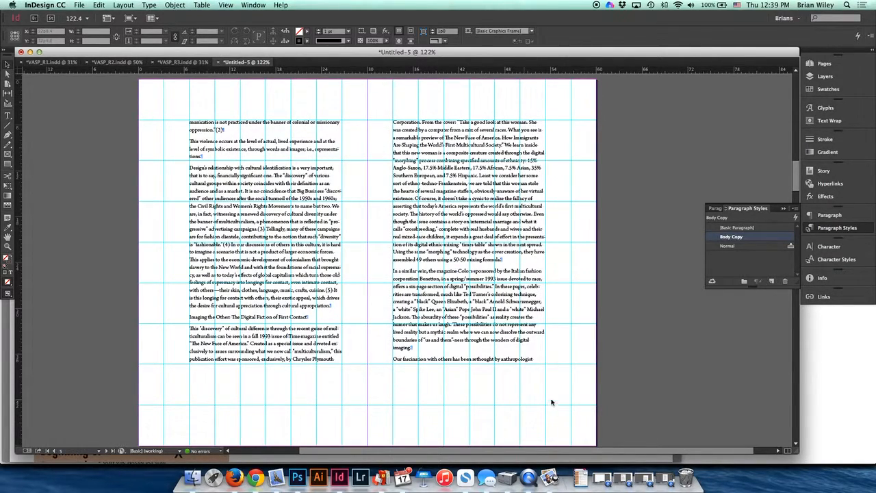
click(7, 115)
drag(443, 86, 544, 104)
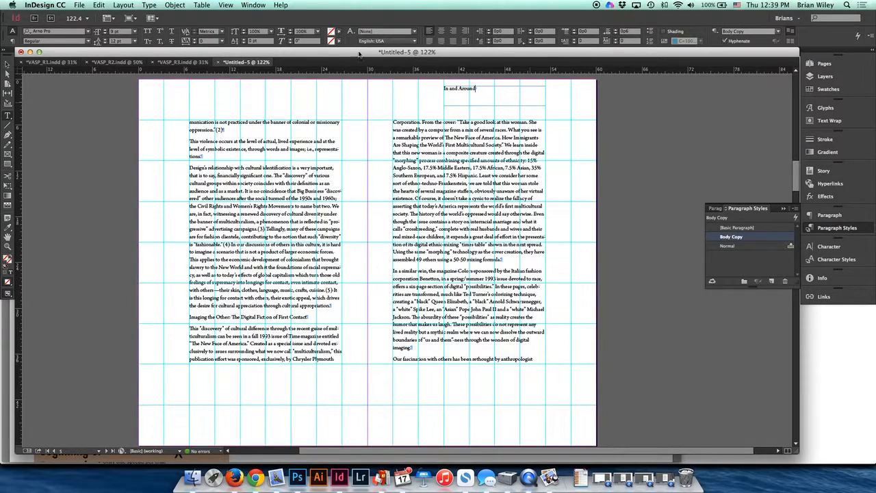
key(Escape)
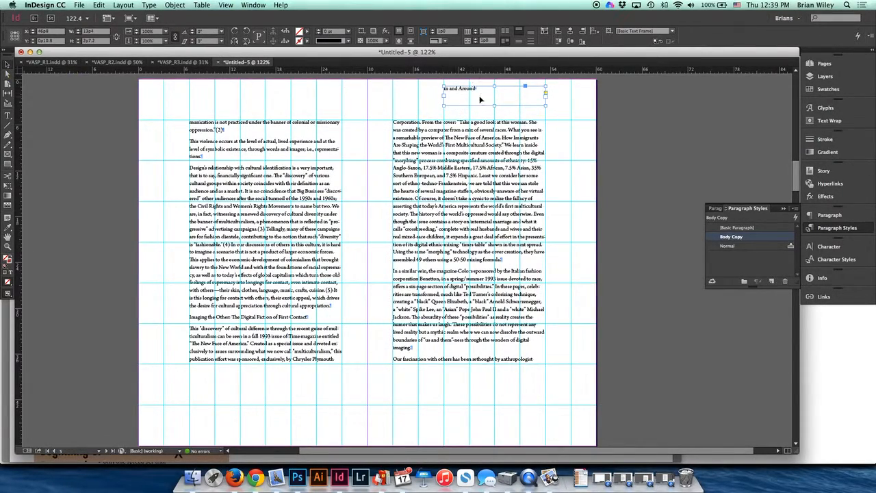
scroll(465, 172, down, 10)
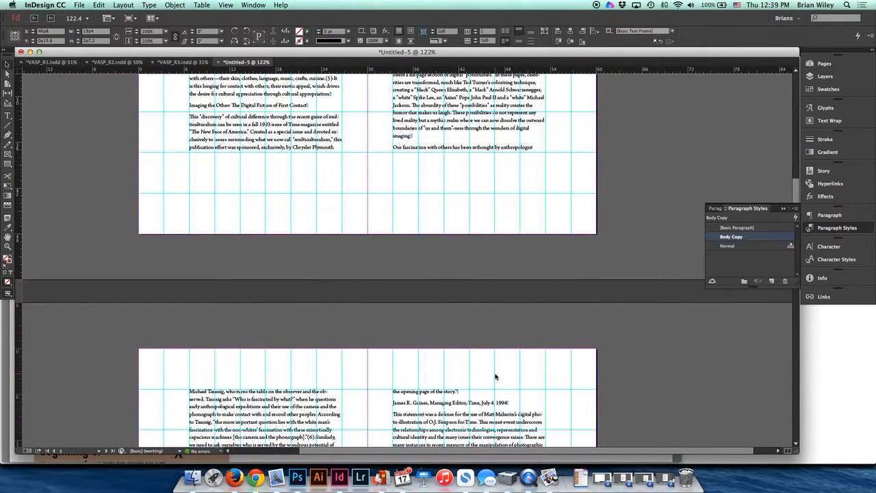
scroll(496, 376, up, 15)
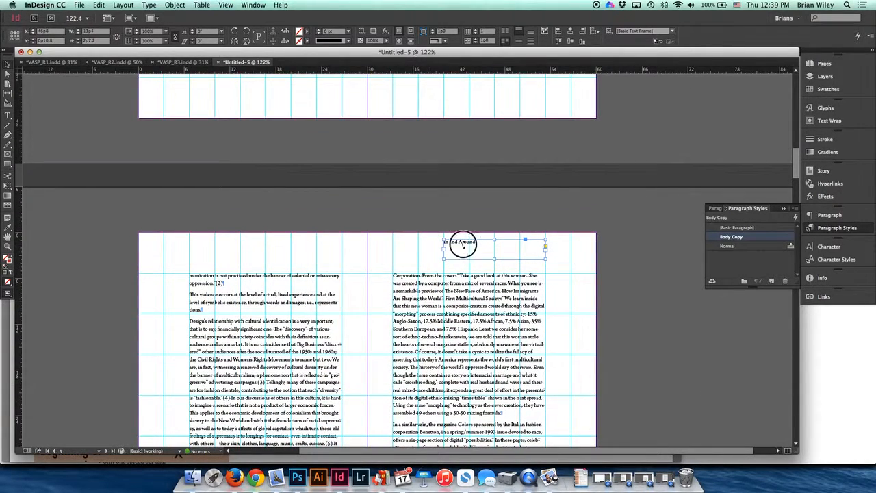
key(Delete)
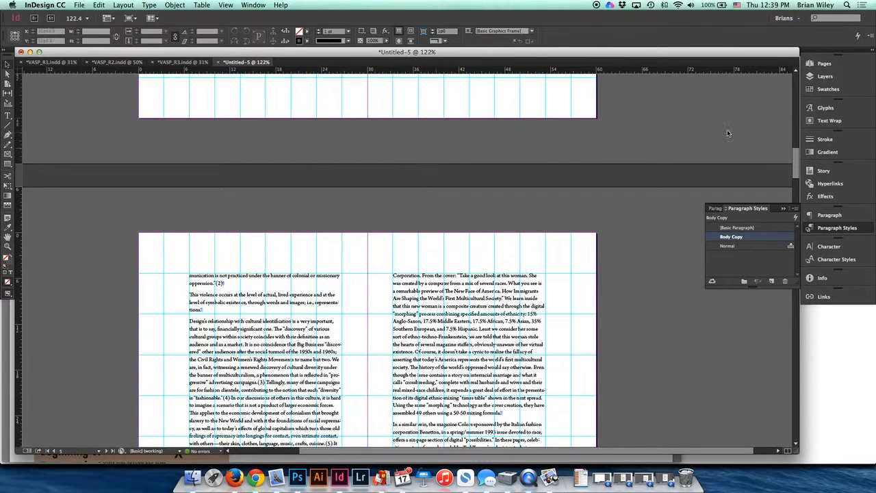
Step: On the A-Master right page's top margin, add a text frame about 13p4 wide reading "In and Around / " plus the author's surname
click(824, 63)
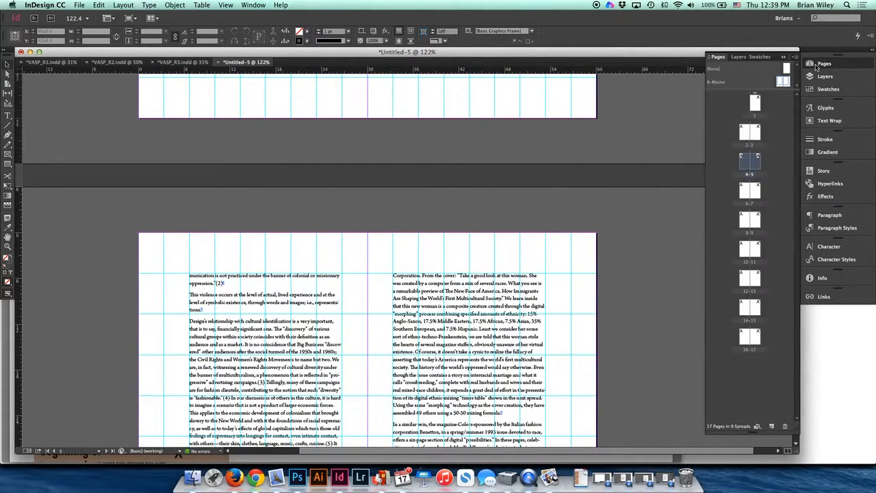
double_click(786, 82)
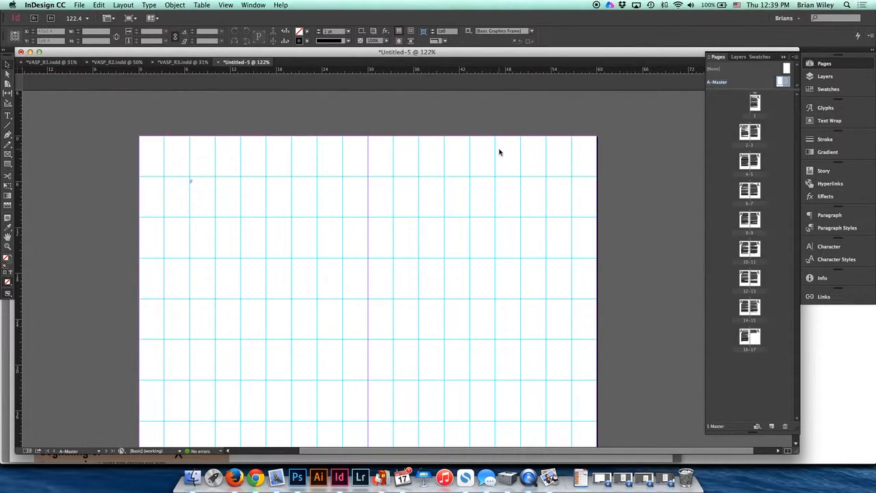
click(10, 117)
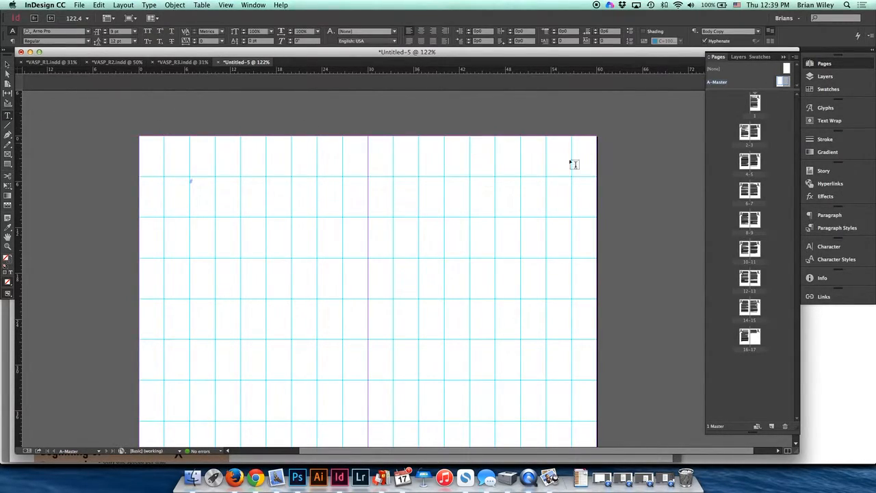
drag(470, 152, 574, 163)
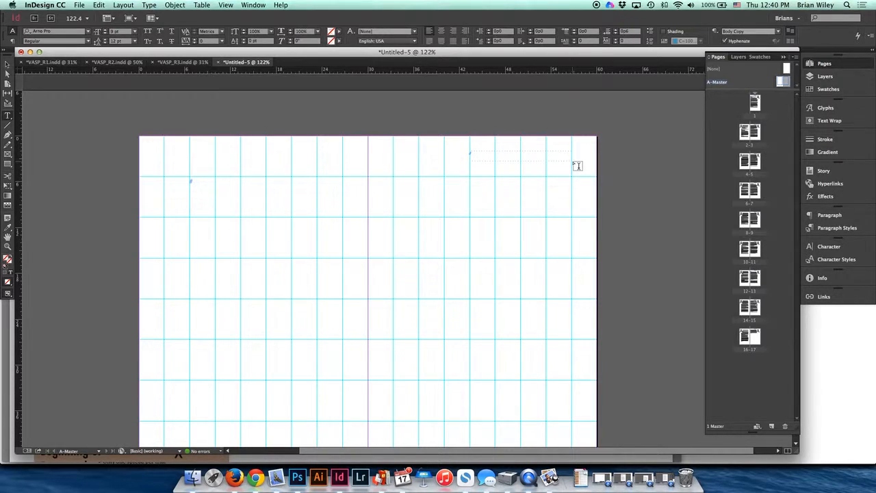
text(In and Around)
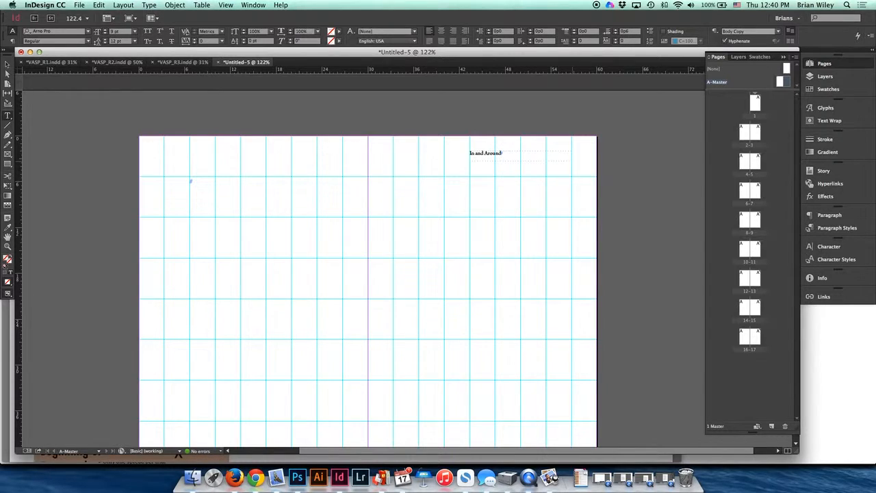
text( / I)
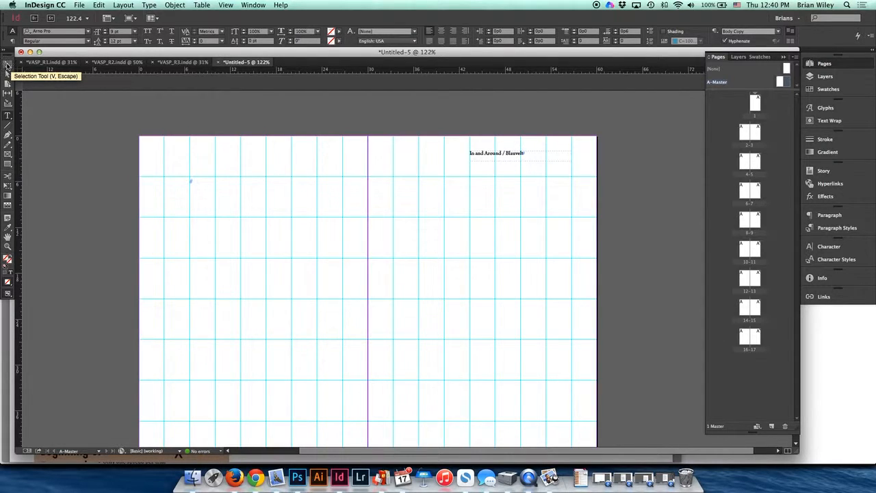
click(8, 65)
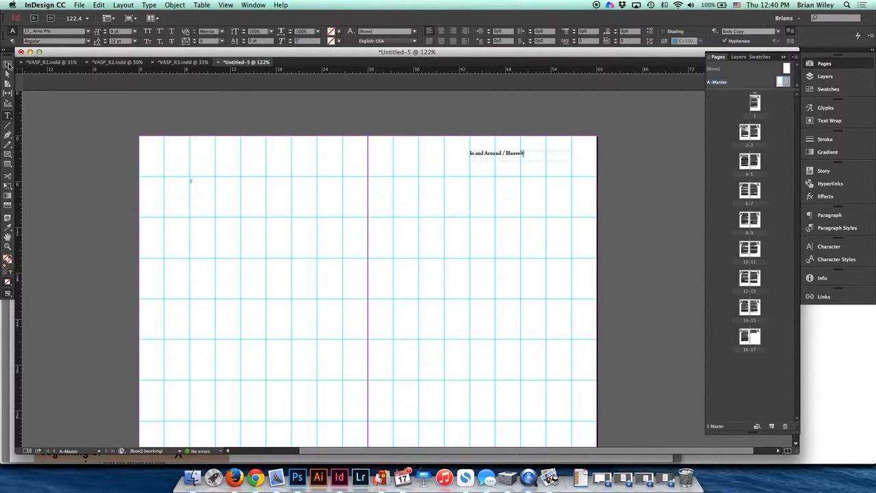
Step: Check the author's surname in the page 1 byline against the master's running head, and view the header on spread 2-3
click(755, 99)
double_click(755, 99)
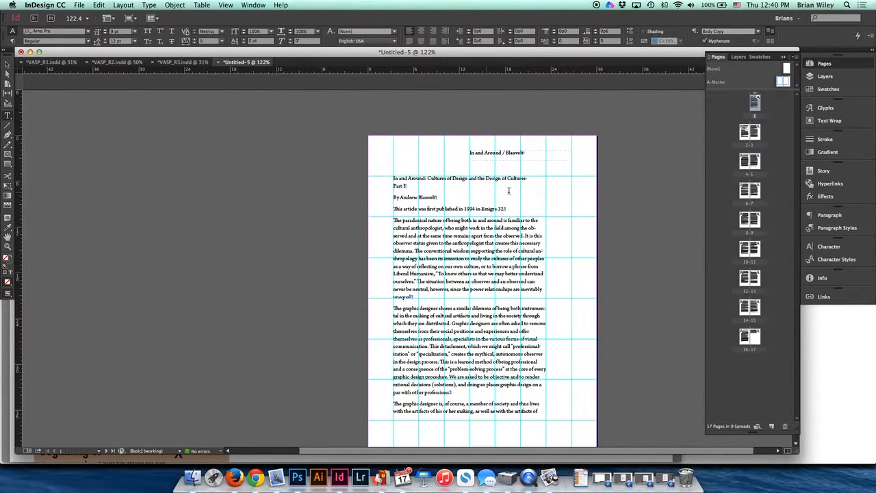
double_click(419, 197)
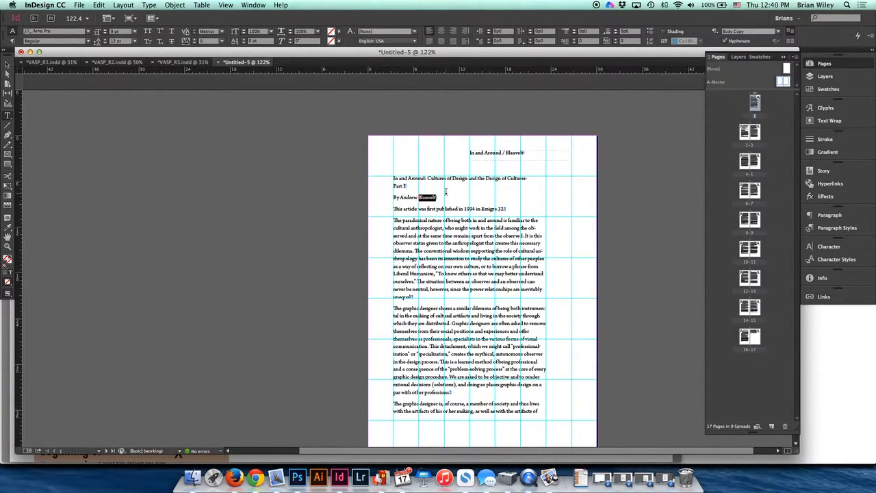
double_click(782, 80)
click(522, 153)
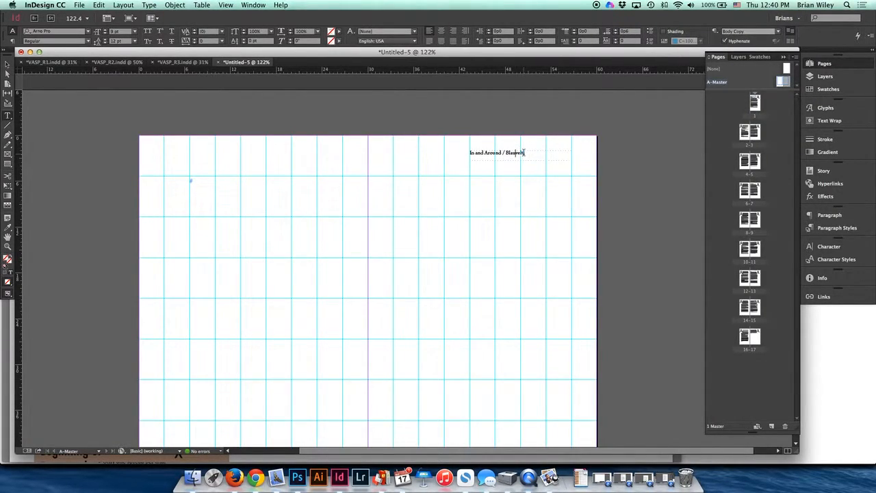
double_click(522, 153)
click(567, 152)
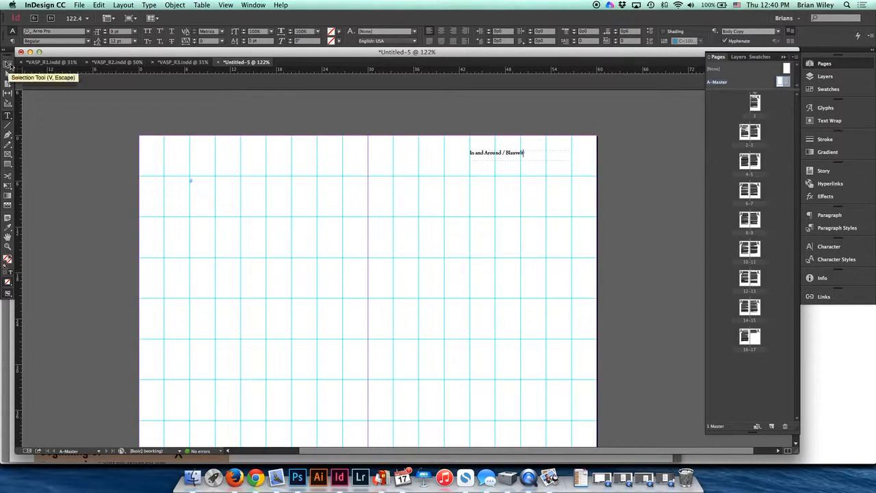
click(7, 65)
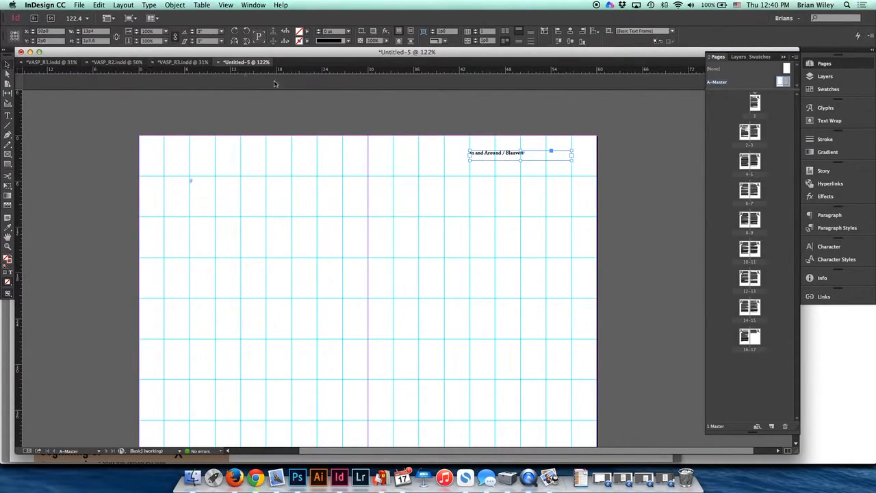
double_click(756, 133)
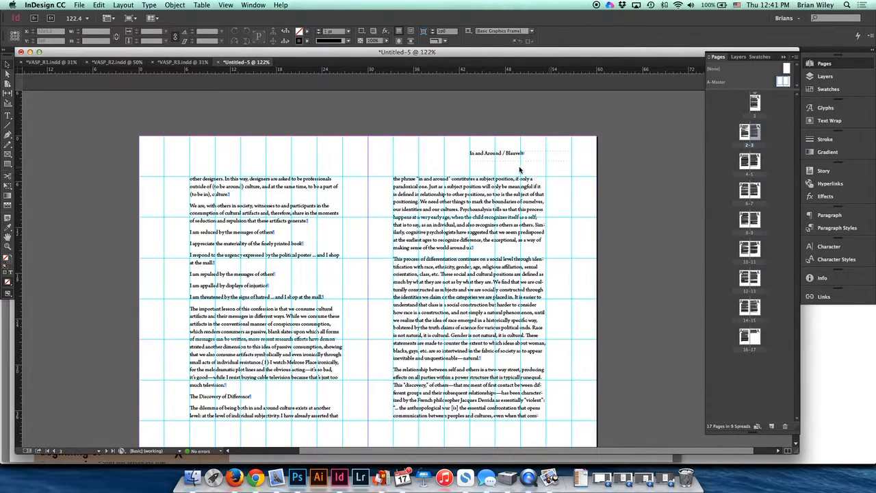
Step: Replace the word "and" in the A-Master running head with a decorative italic ampersand glyph from Arno Pro
double_click(786, 81)
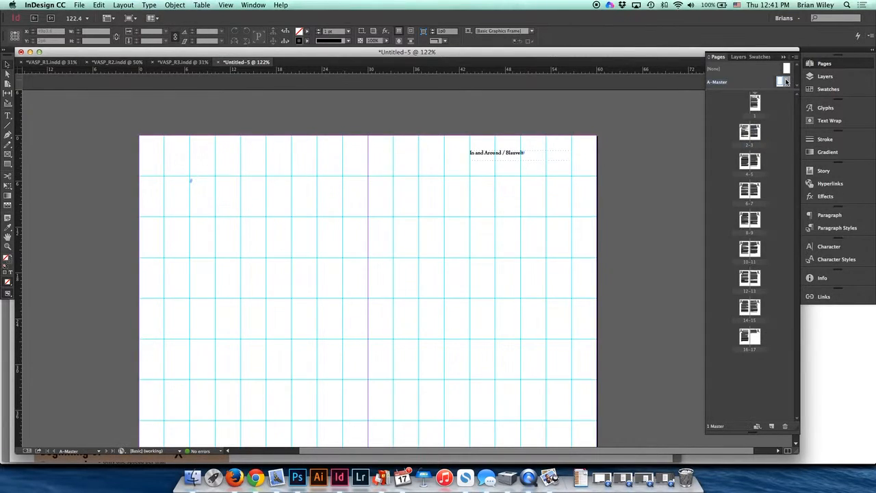
double_click(484, 154)
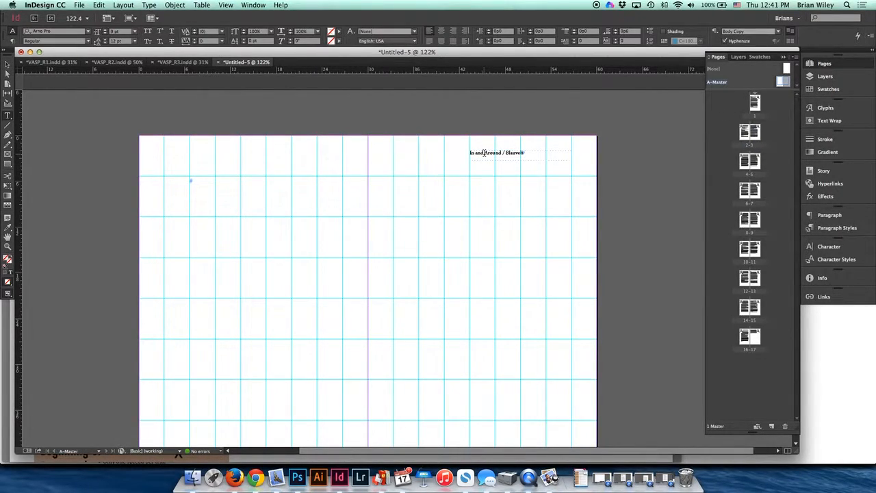
double_click(479, 153)
click(815, 111)
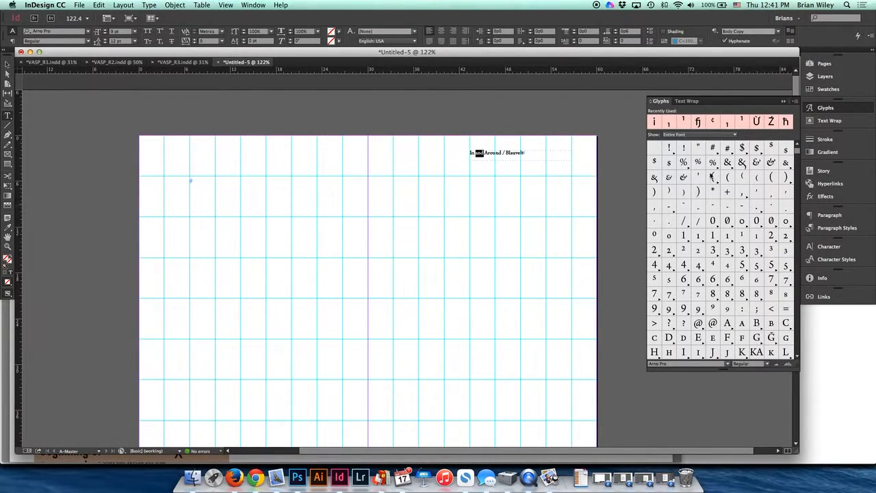
double_click(758, 162)
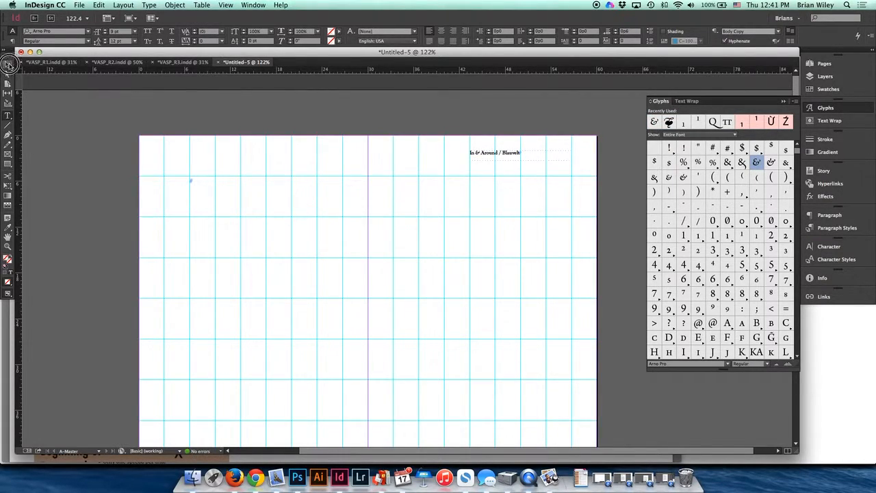
click(8, 63)
click(459, 102)
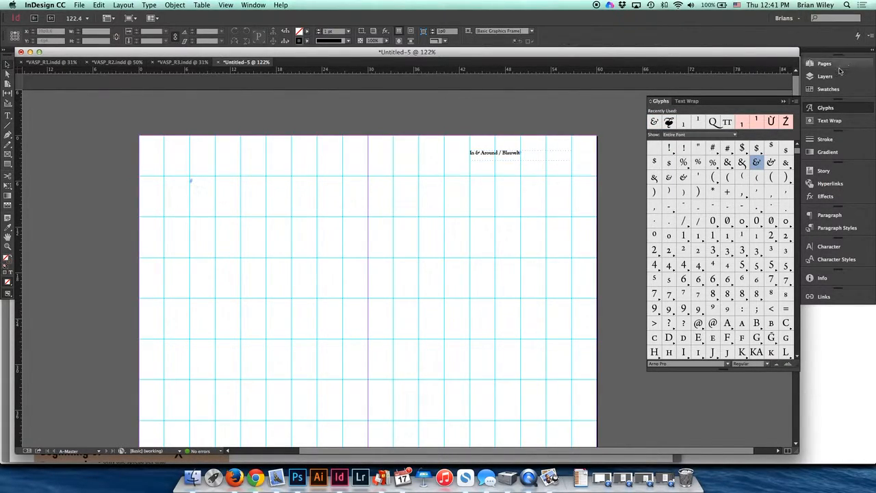
Step: View spread 2-3 to check the ampersand in the running head
click(784, 101)
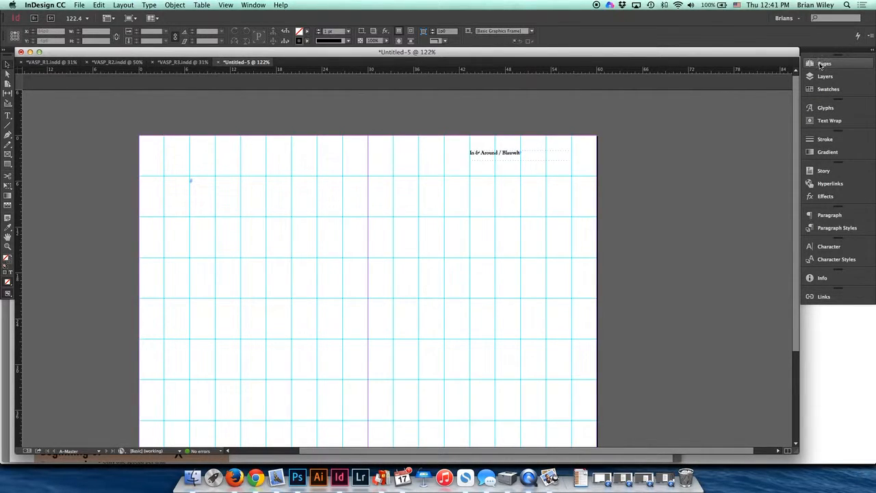
click(821, 65)
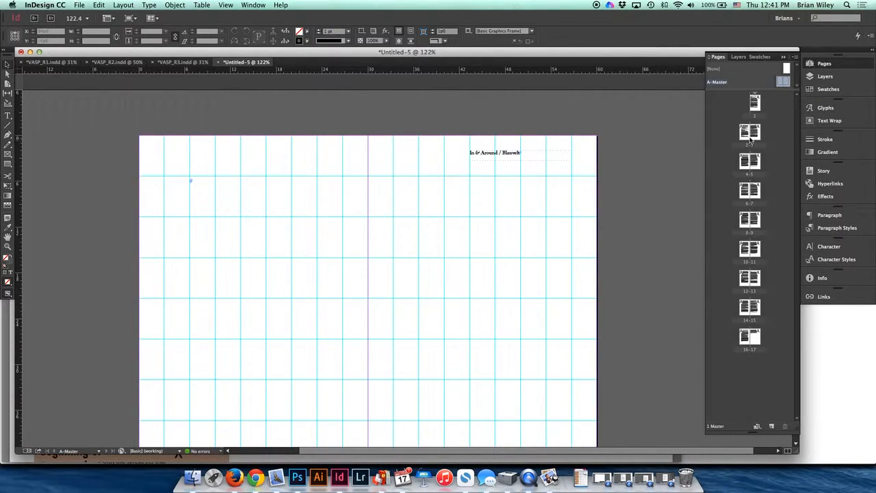
double_click(753, 132)
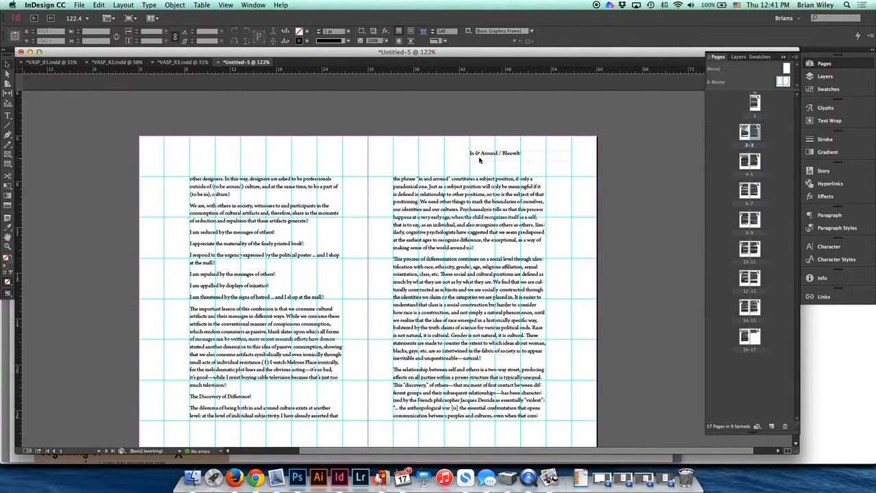
Step: Draw a small one-column text frame in the bottom margin of the A-Master right page and insert a Current Page Number marker in it
double_click(783, 81)
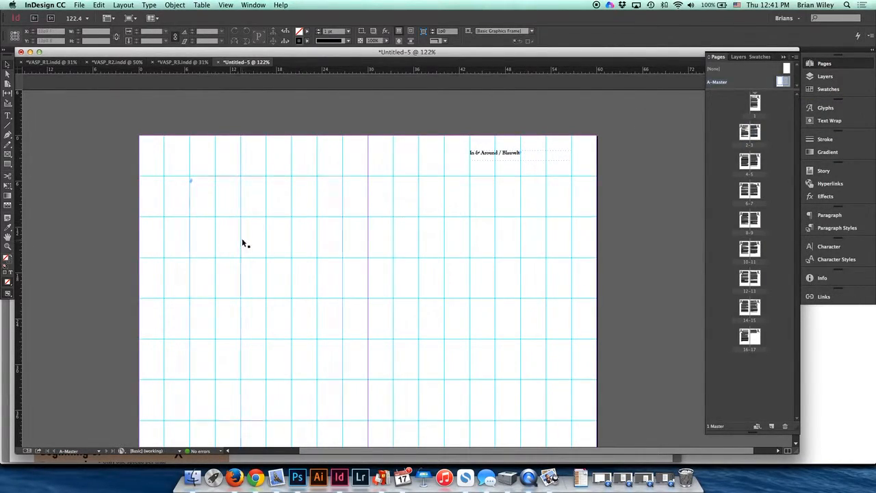
scroll(246, 243, down, 3)
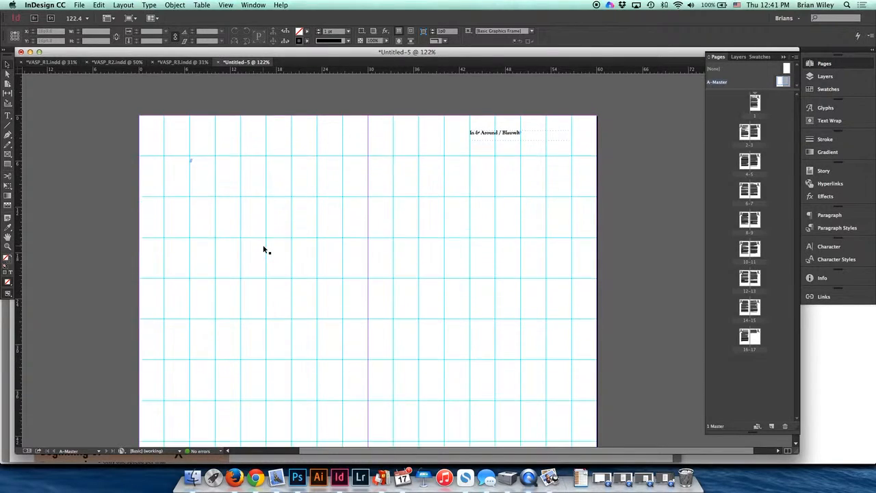
click(7, 116)
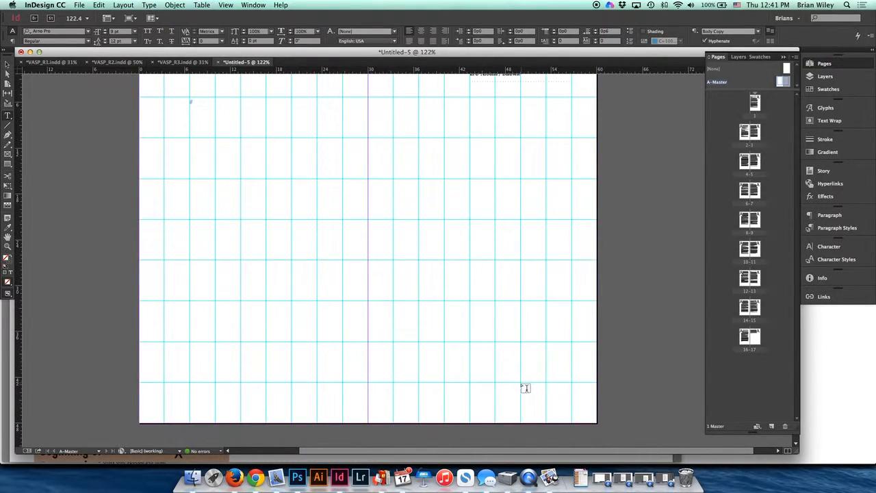
drag(524, 386, 542, 401)
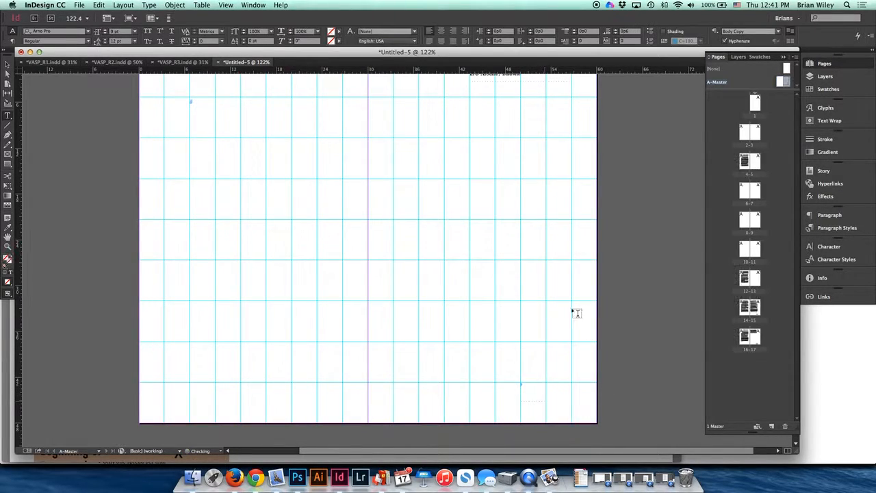
click(150, 5)
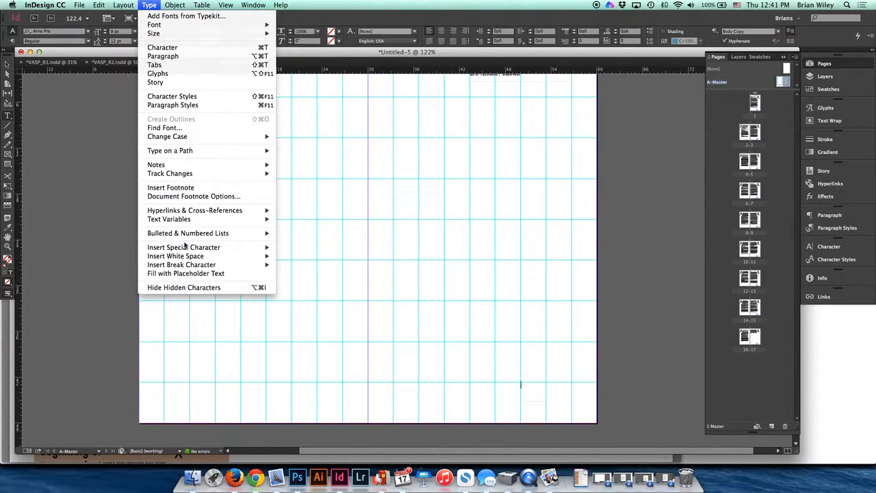
mouse_move(185, 248)
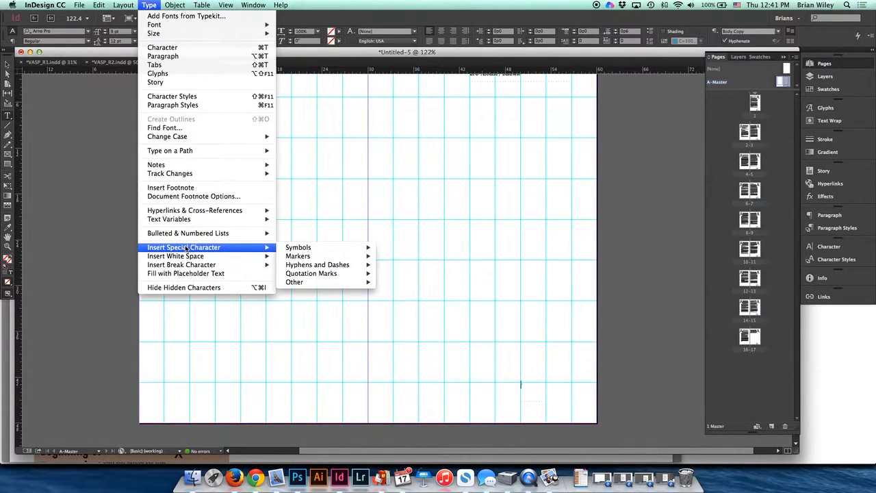
mouse_move(300, 258)
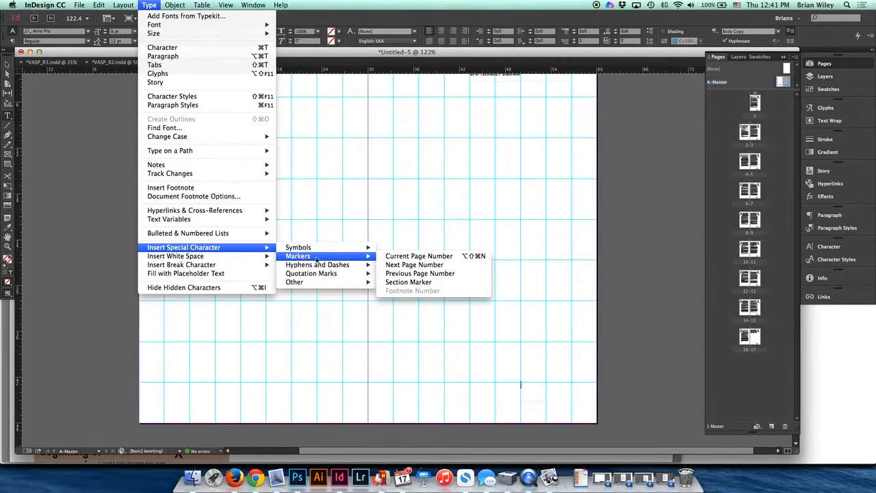
click(403, 255)
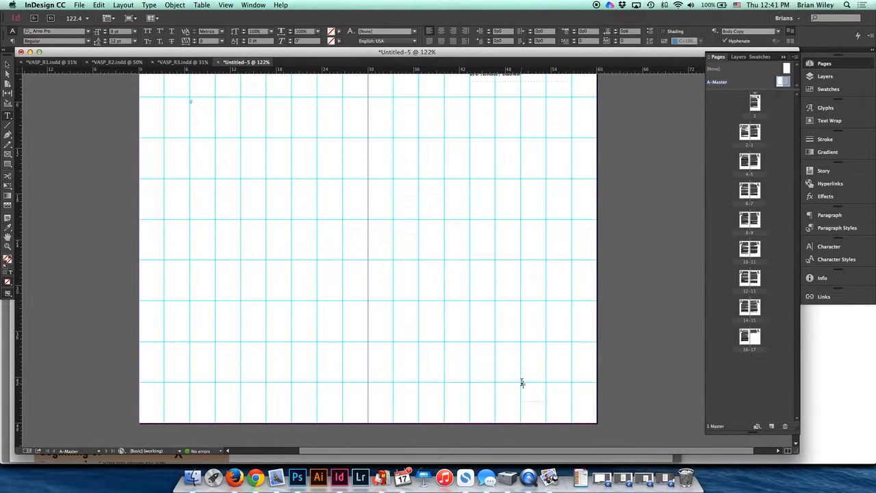
Step: Check the automatic page number in the bottom margin of page 1 and of spreads 2-3, 4-5 and 16-17
click(6, 62)
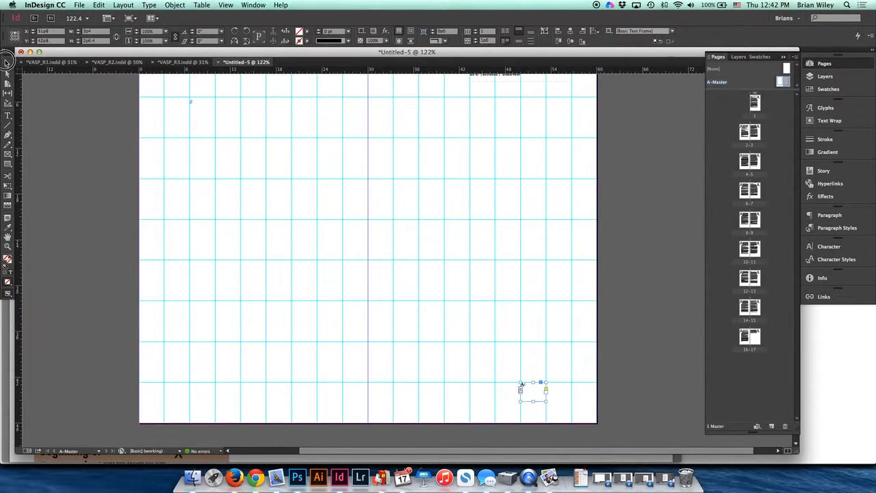
double_click(757, 109)
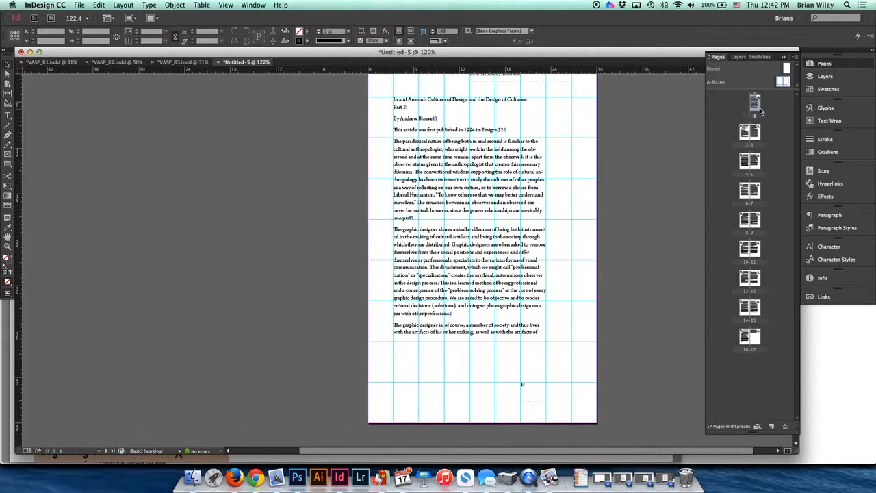
double_click(750, 133)
double_click(750, 161)
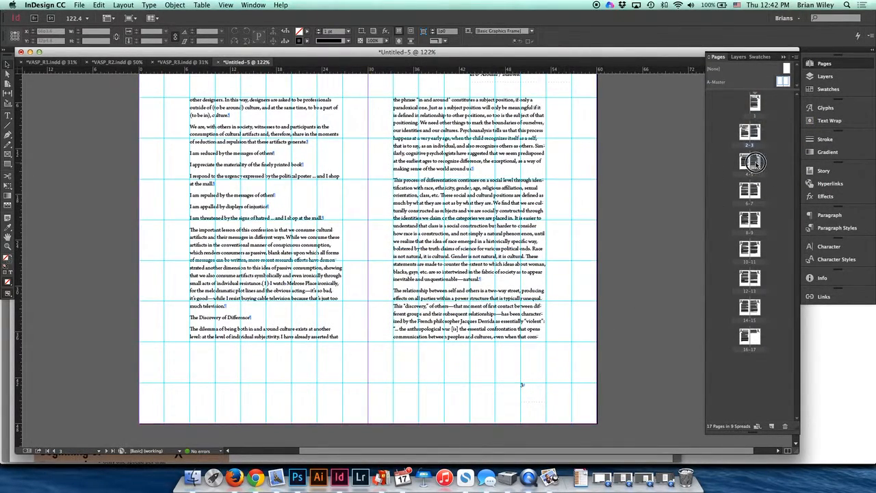
double_click(752, 338)
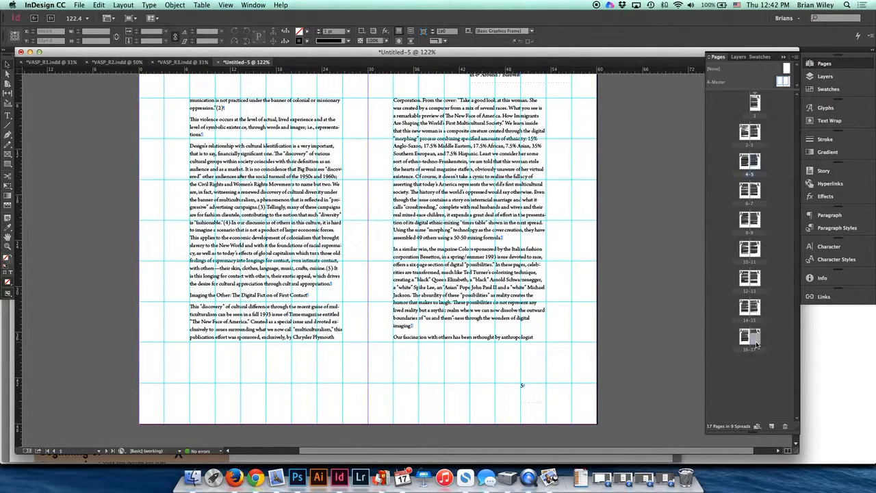
Step: Add two pages after page 17 to test the automatic numbering, and undo the addition
click(771, 427)
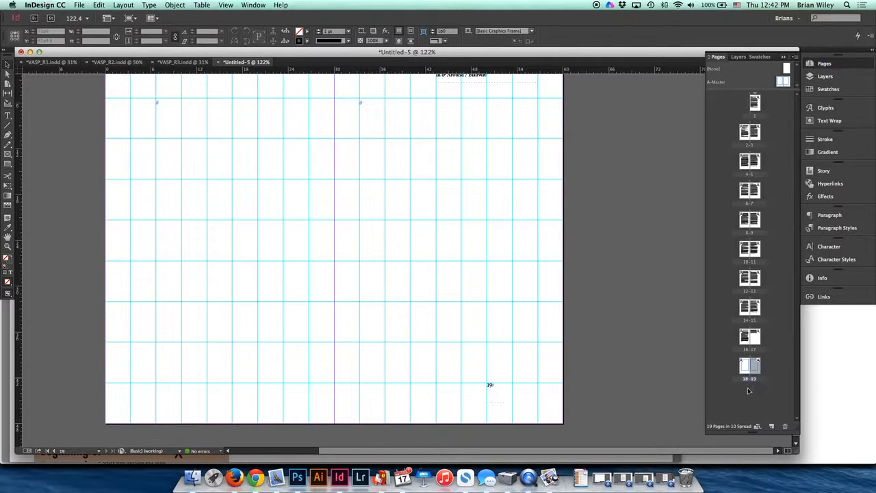
key(super+z)
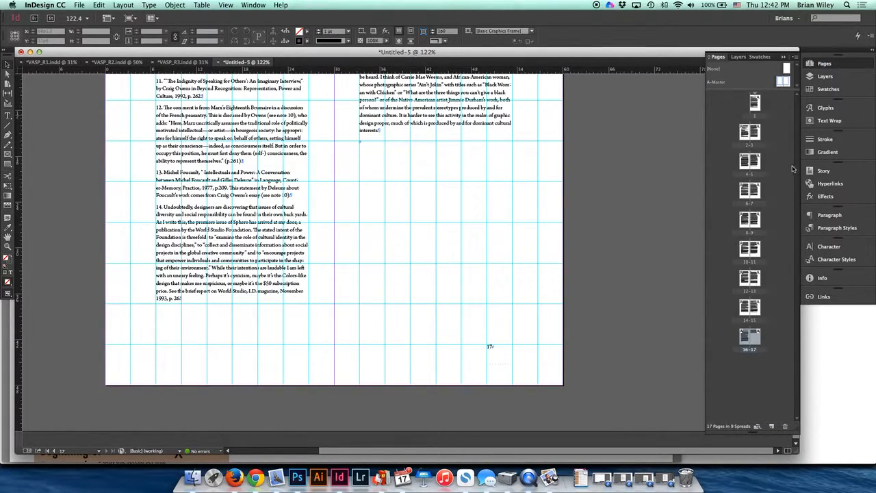
Step: Draw a small text frame in the bottom margin of the A-Master left page, aligned with the body column, and insert a Current Page Number marker
double_click(786, 84)
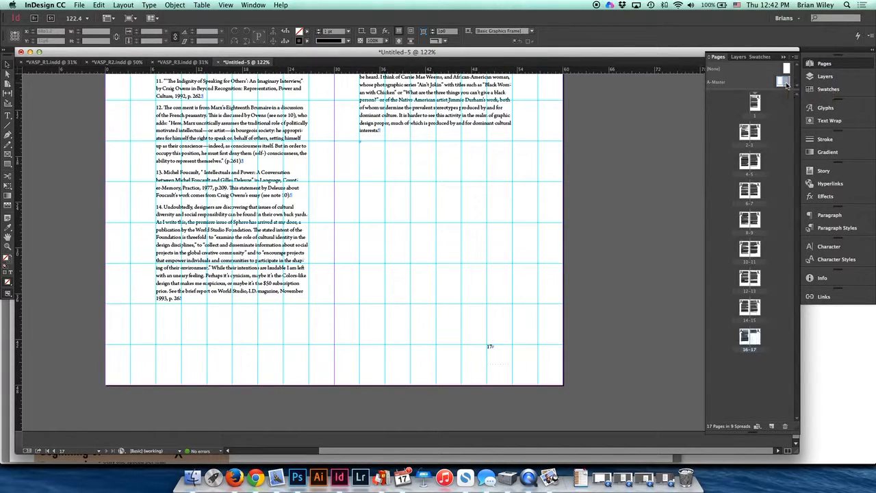
click(7, 115)
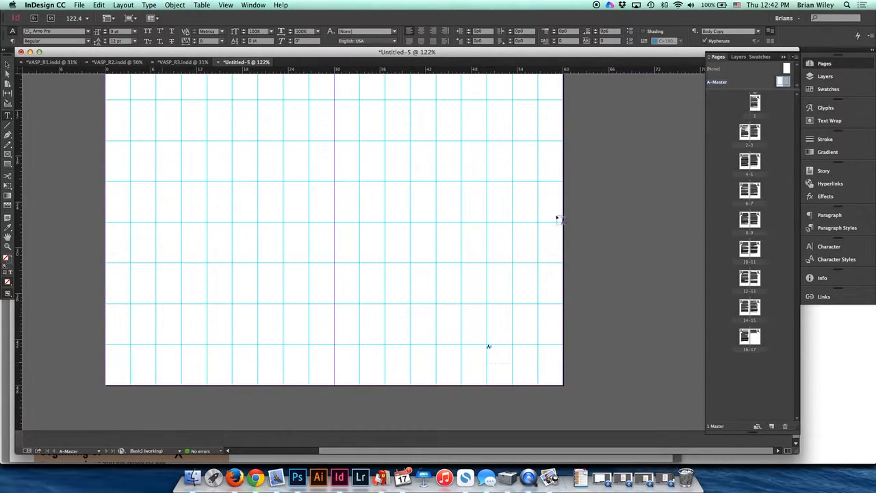
click(744, 130)
double_click(744, 130)
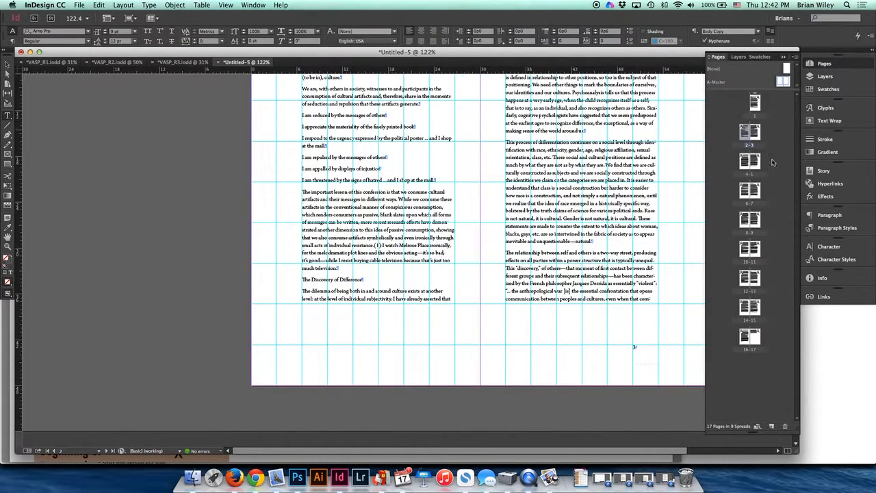
double_click(783, 80)
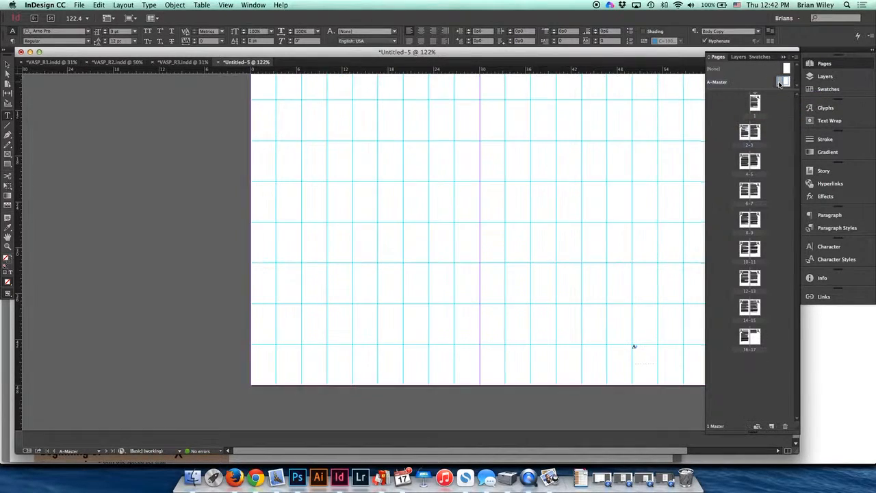
drag(304, 348, 316, 362)
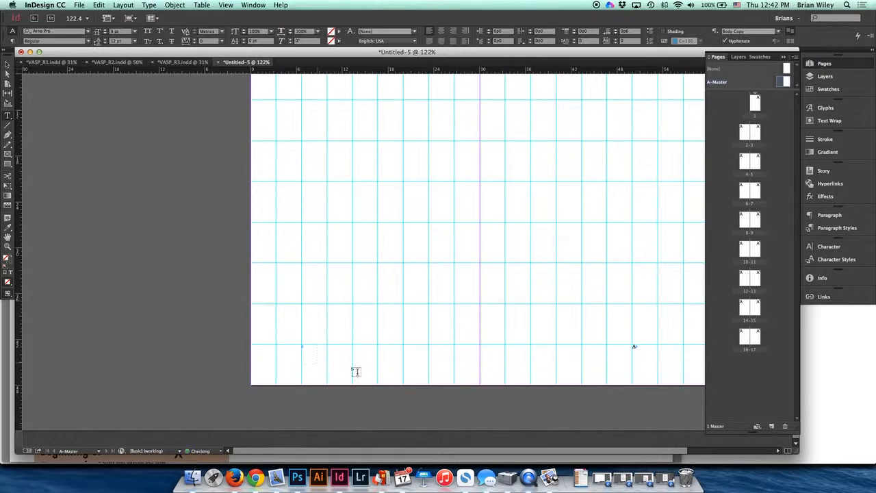
click(123, 5)
mouse_move(149, 5)
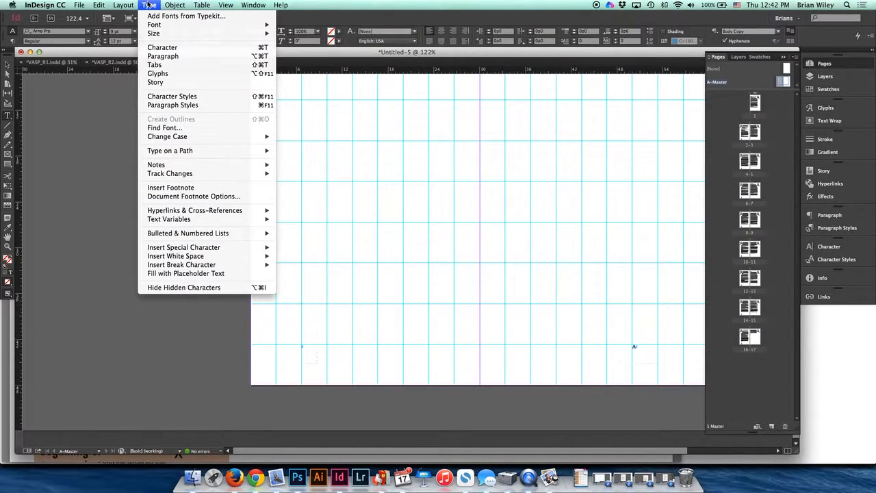
mouse_move(341, 257)
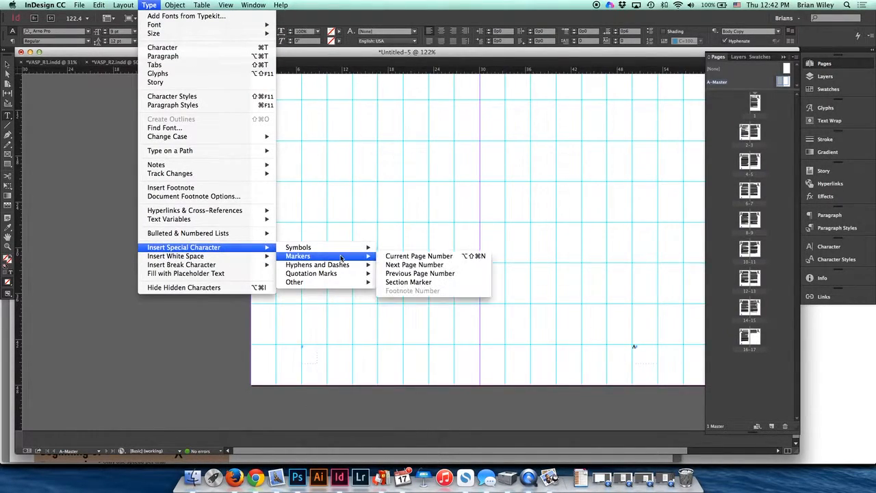
click(403, 257)
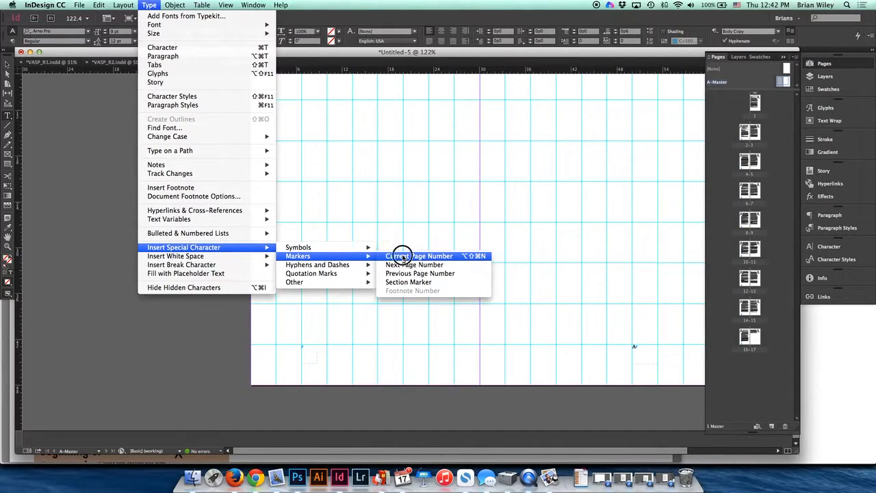
Step: Check the page numbers on both the left and right pages of spreads 2-3, 4-5 and 6-7
double_click(749, 133)
double_click(749, 161)
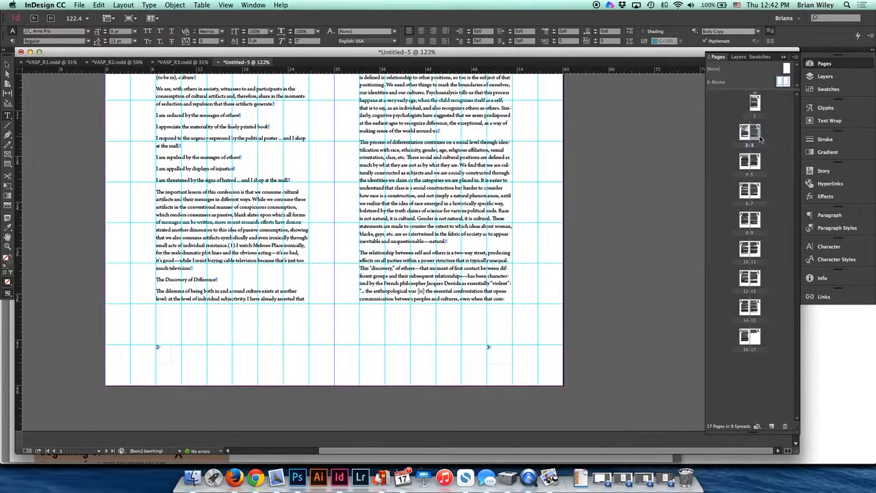
double_click(742, 166)
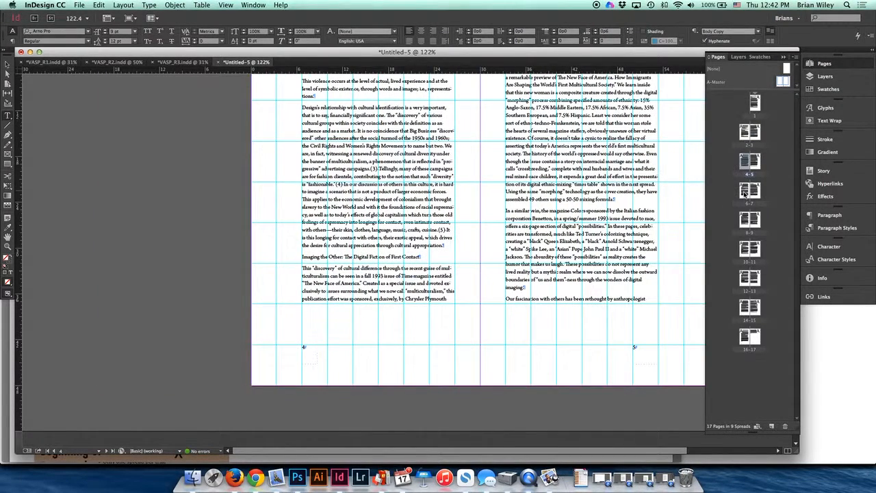
double_click(743, 192)
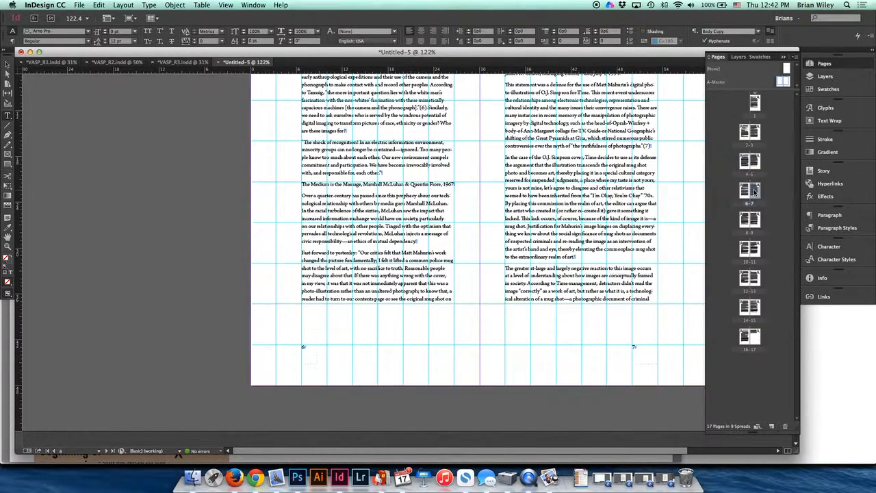
double_click(755, 192)
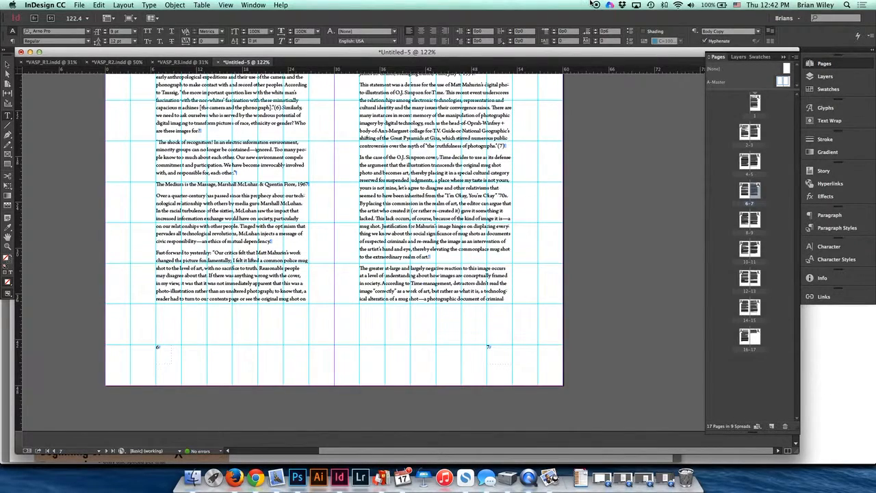